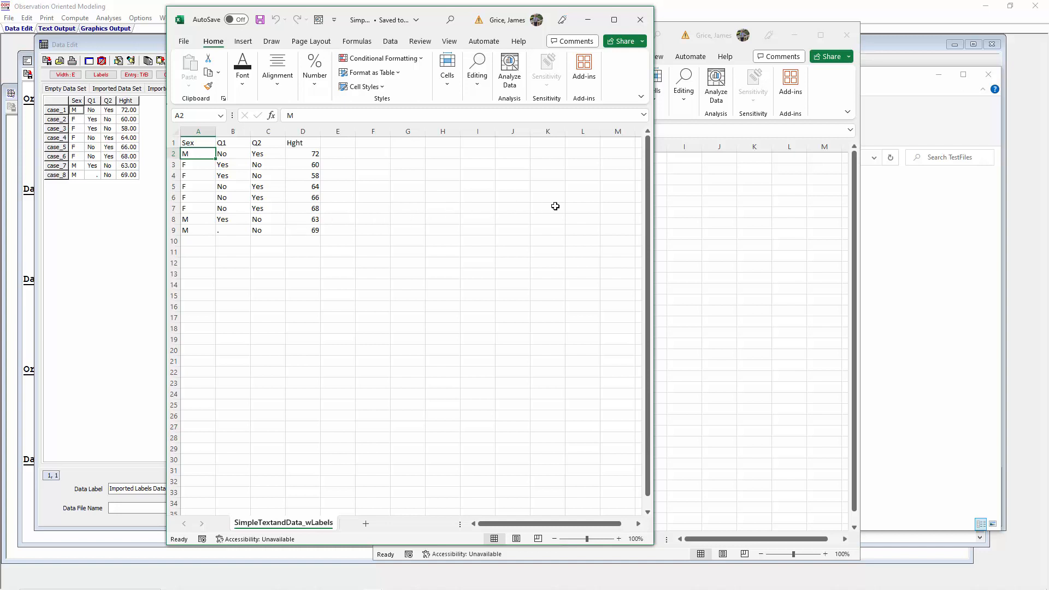
Bring the SimpleTextandData_DefinitionsUnits workbook forward, widen column A, and examine the unit definitions for Sex
left_click(855, 179)
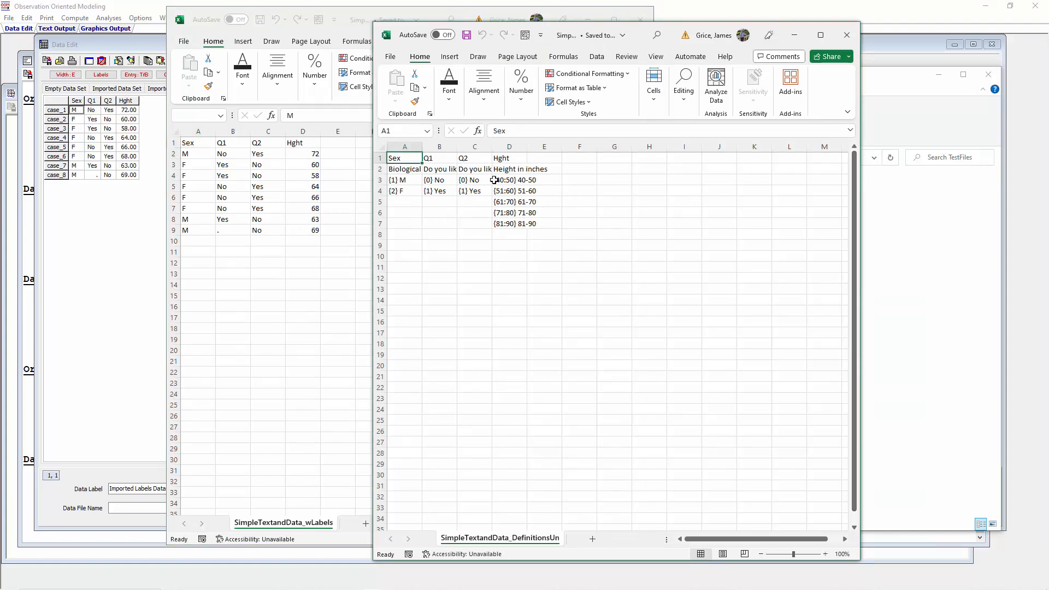
left_click_drag(423, 147, 511, 147)
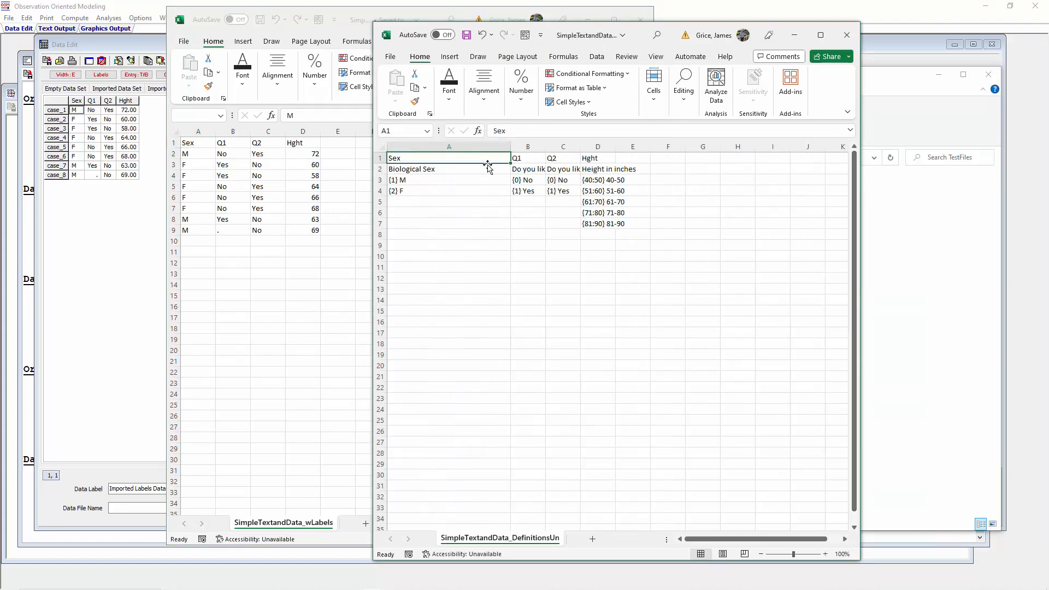
left_click(435, 180)
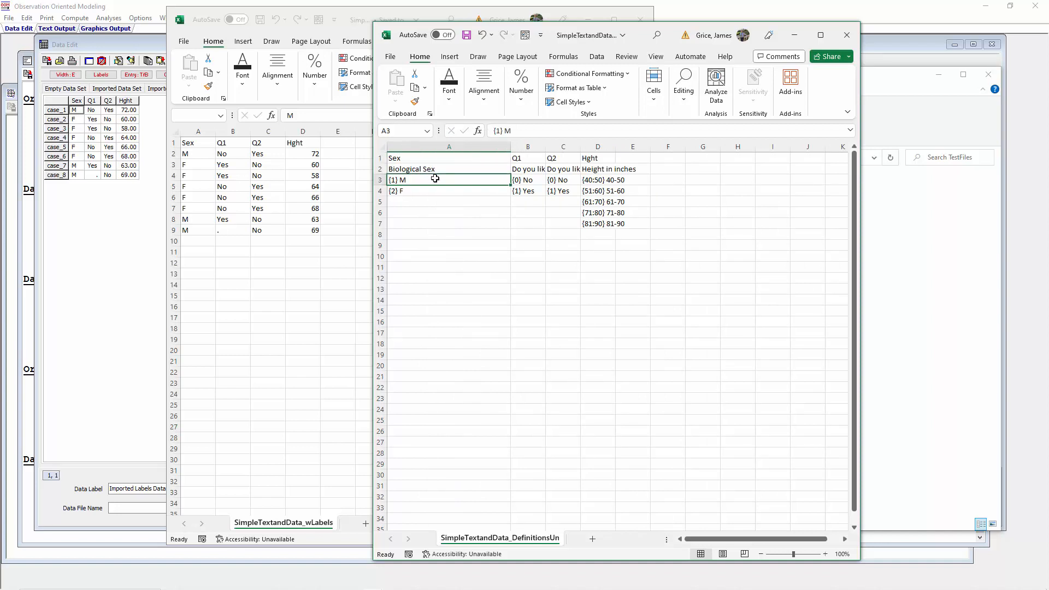
left_click(434, 189)
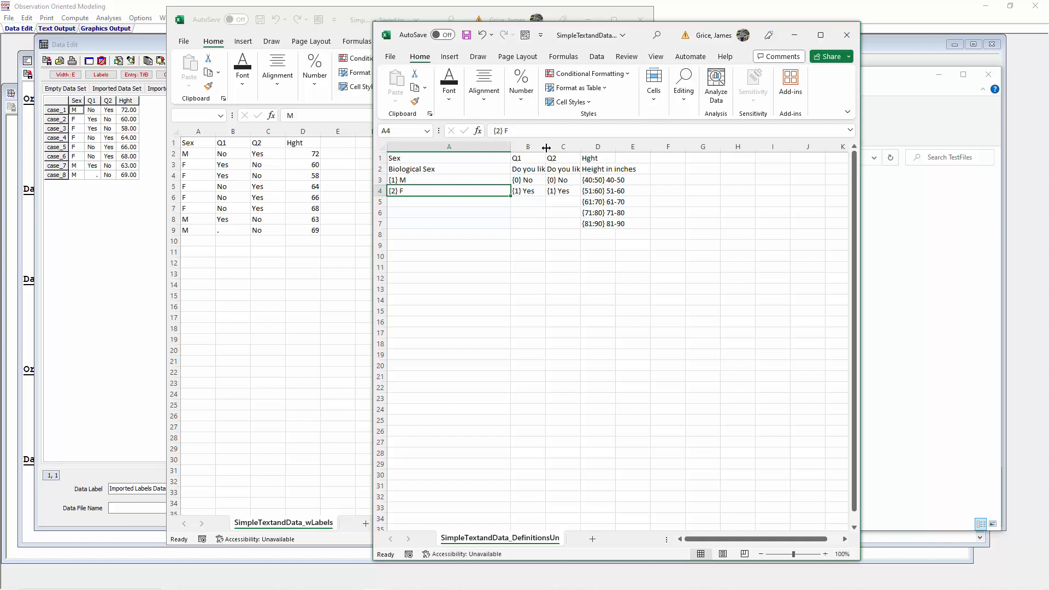
Widen column B to show the full Q1 description and examine its No and Yes unit definitions
left_click_drag(546, 147, 635, 148)
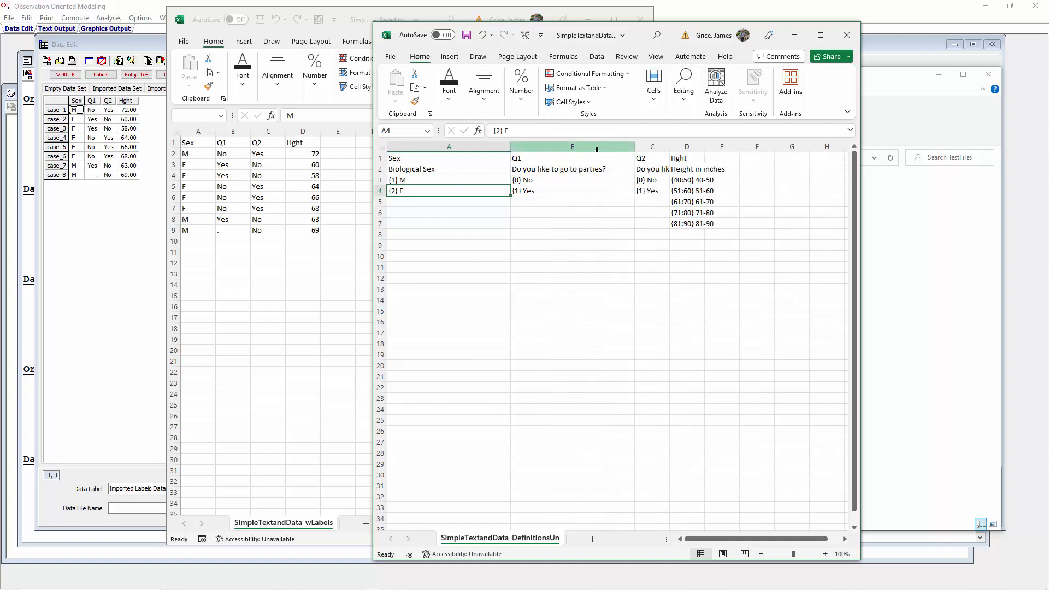
left_click(544, 169)
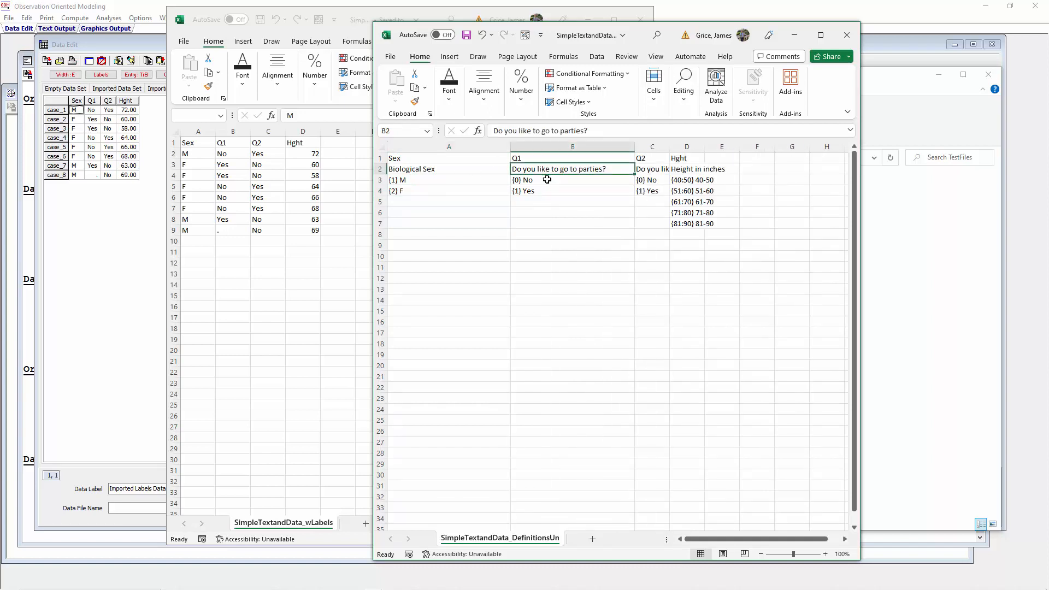
left_click(547, 180)
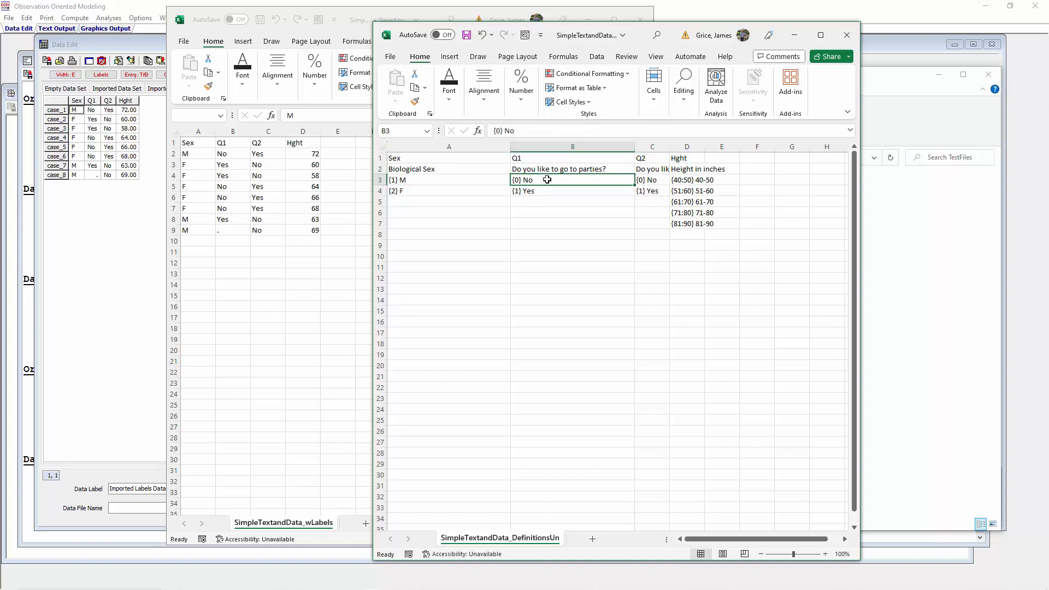
left_click(522, 192)
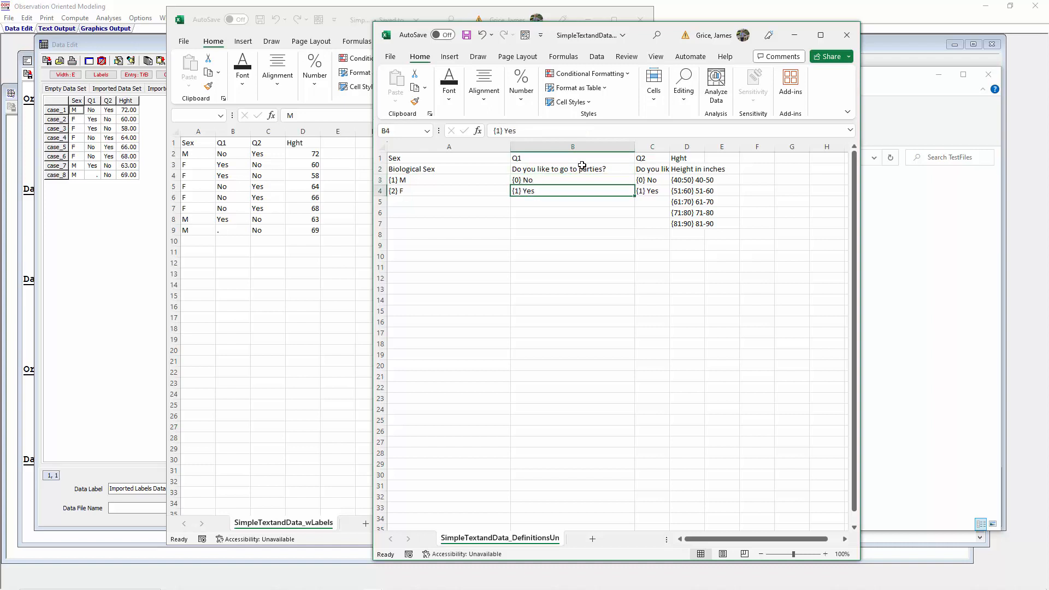
Enlarge the workbook window and widen columns C and D to examine the Q2 and Hght descriptions and unit definitions
left_click_drag(670, 147, 764, 148)
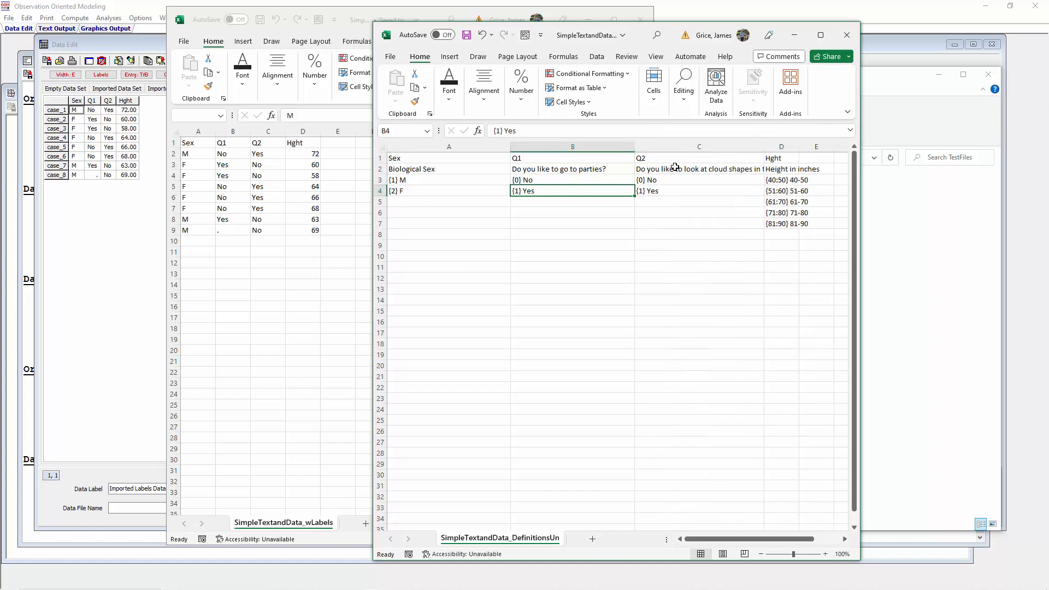
left_click(653, 190)
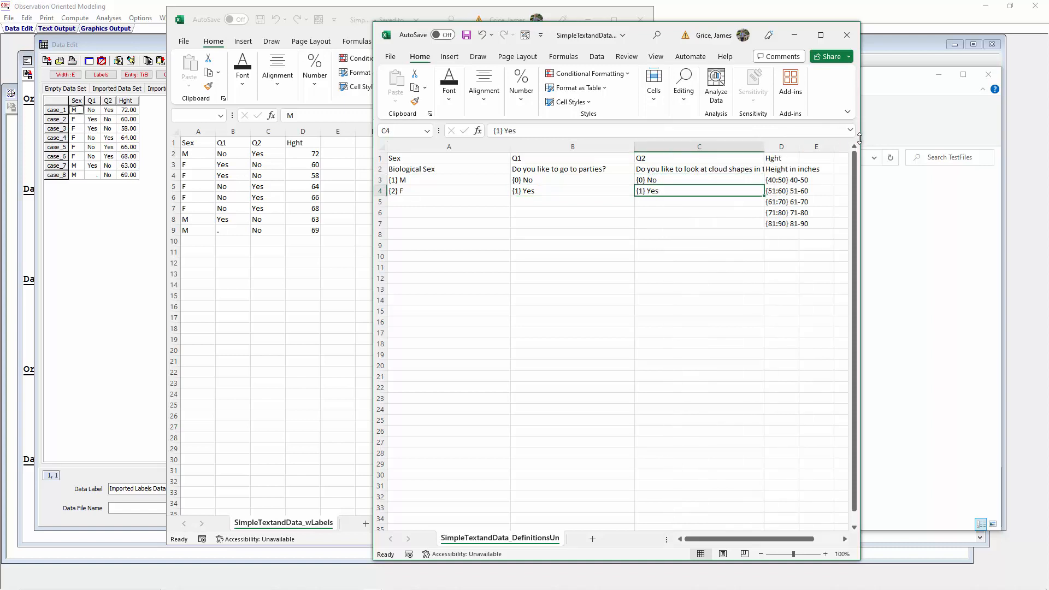
left_click_drag(861, 139, 967, 135)
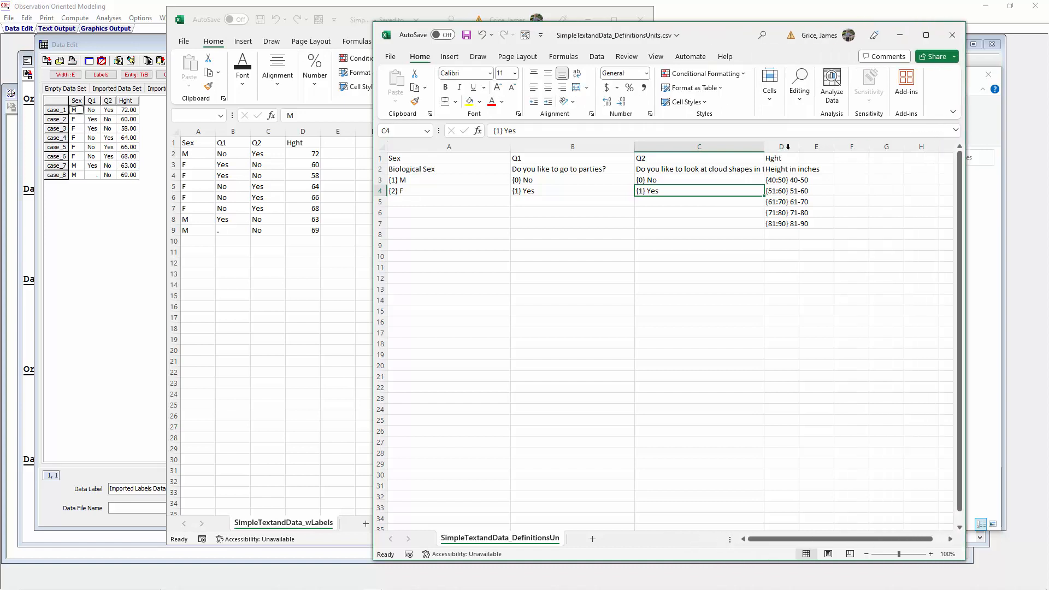
left_click_drag(799, 147, 891, 147)
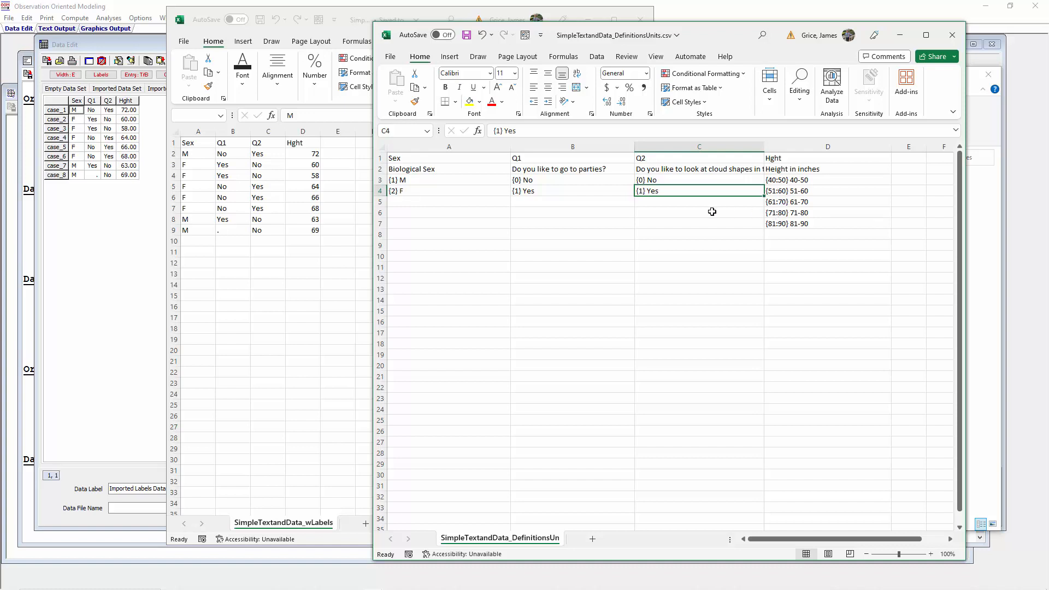
Review the Save As file formats for the definitions file, keep CSV (Comma delimited), and return to the sheet without saving
left_click(392, 58)
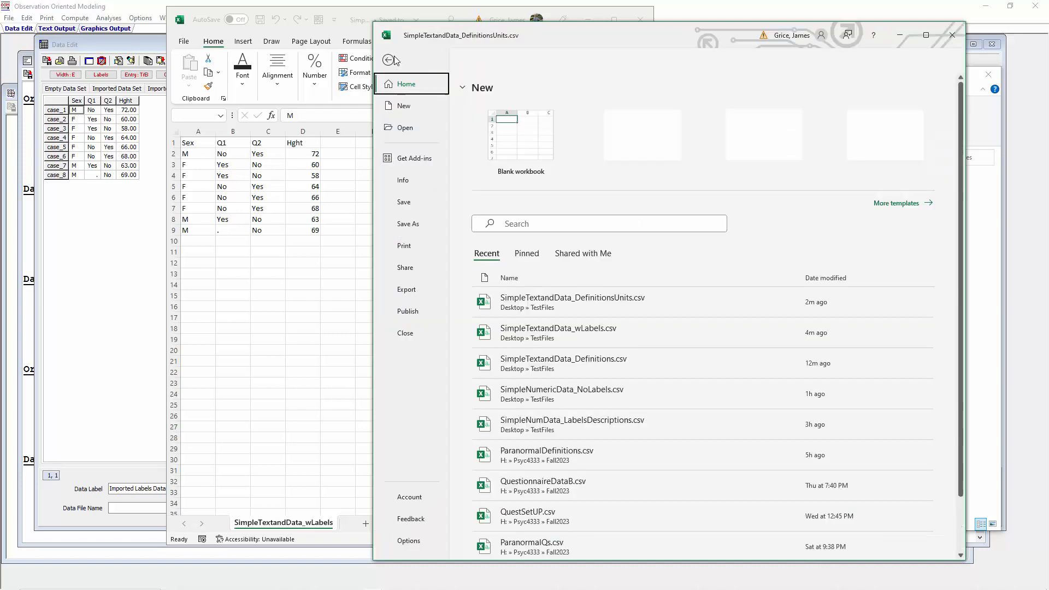
left_click(412, 229)
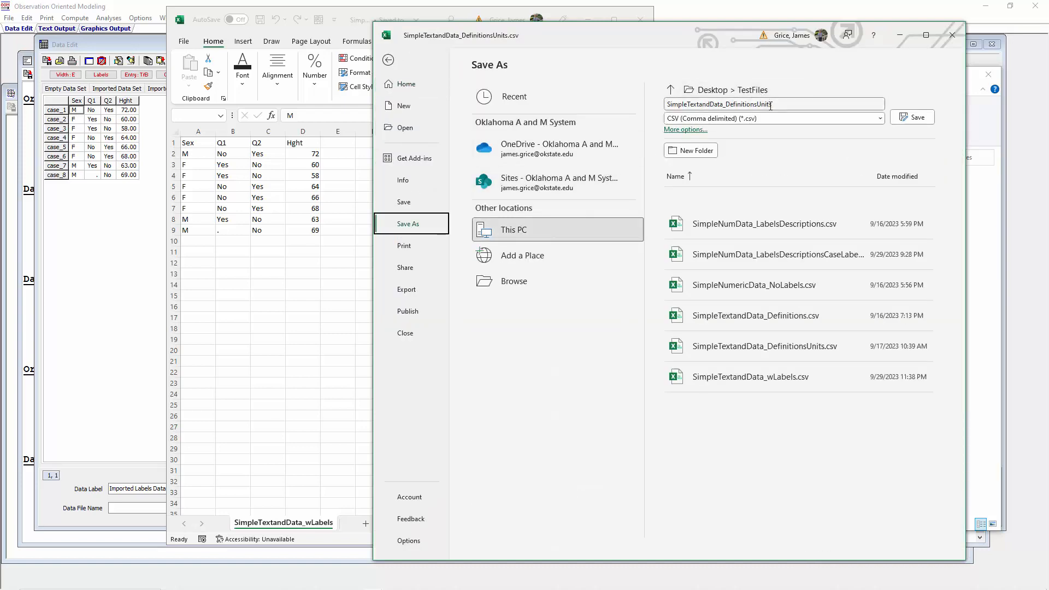
left_click(769, 121)
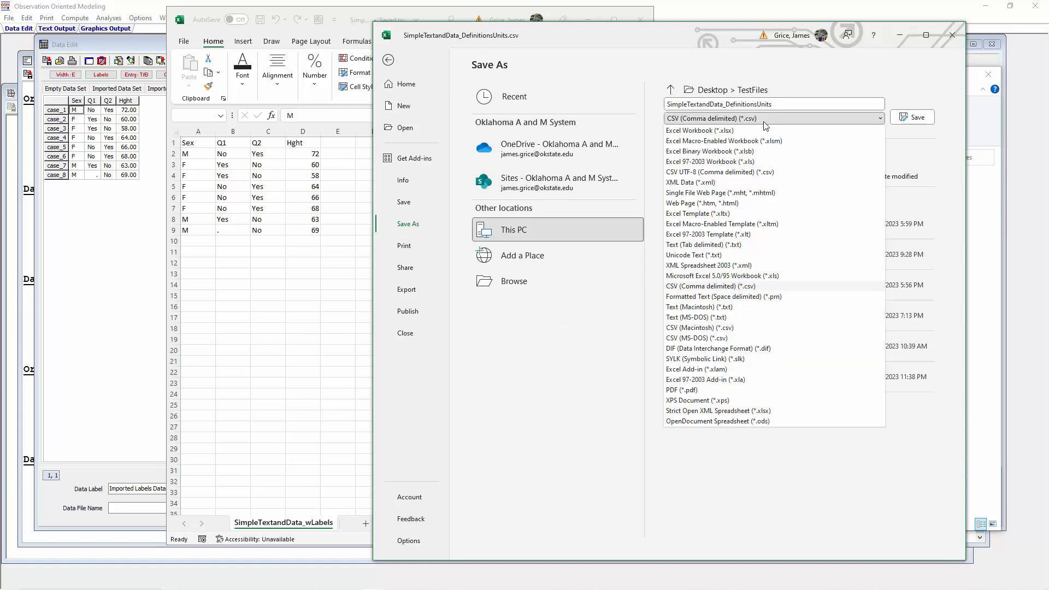
left_click(766, 286)
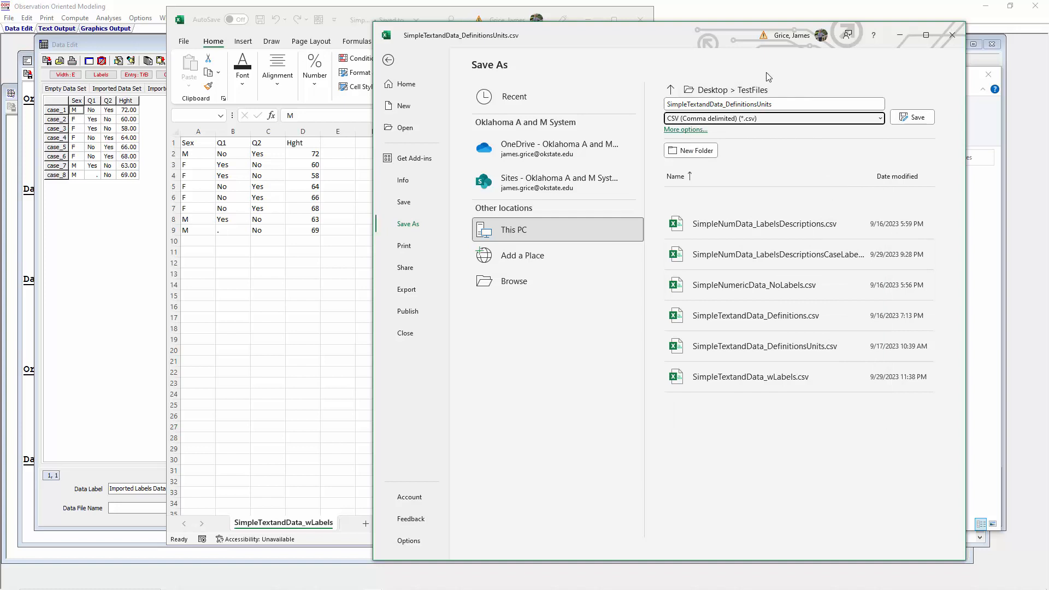
left_click(389, 61)
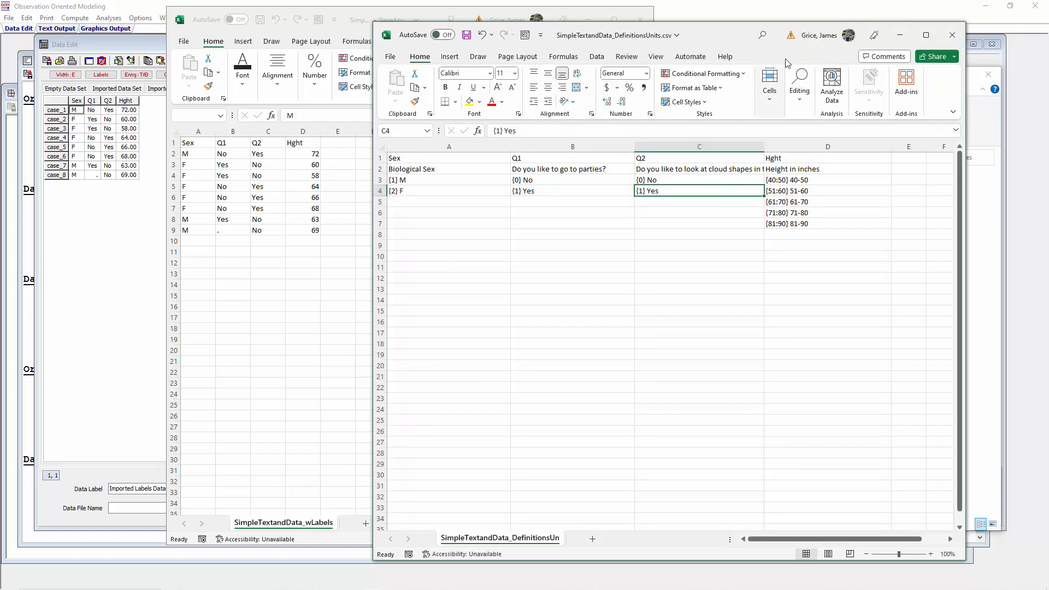
Close the definitions workbook without saving its changes and close the SimpleTextandData_wLabels workbook
left_click(950, 35)
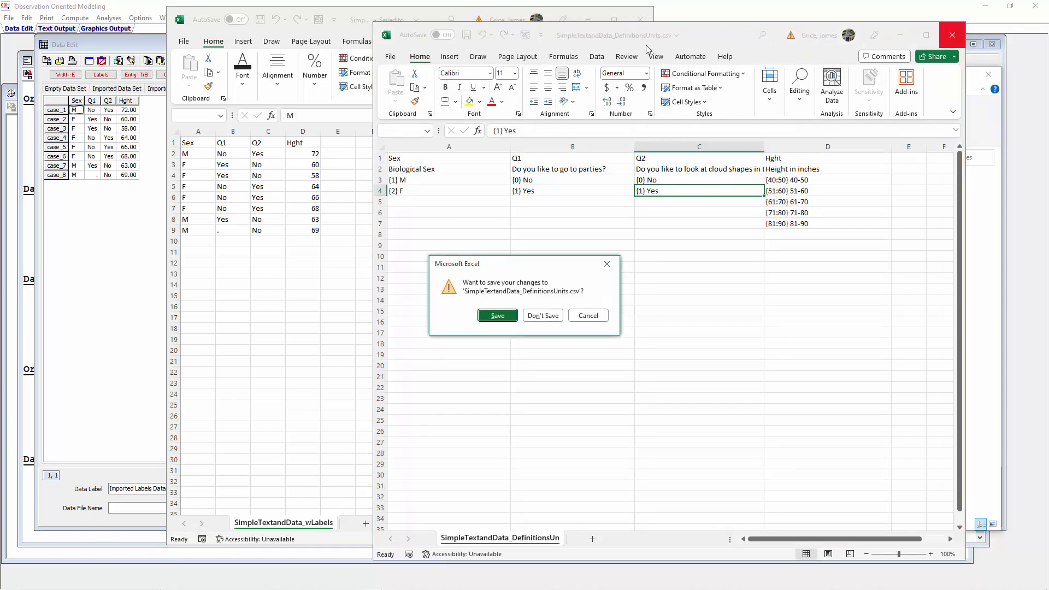
left_click(543, 317)
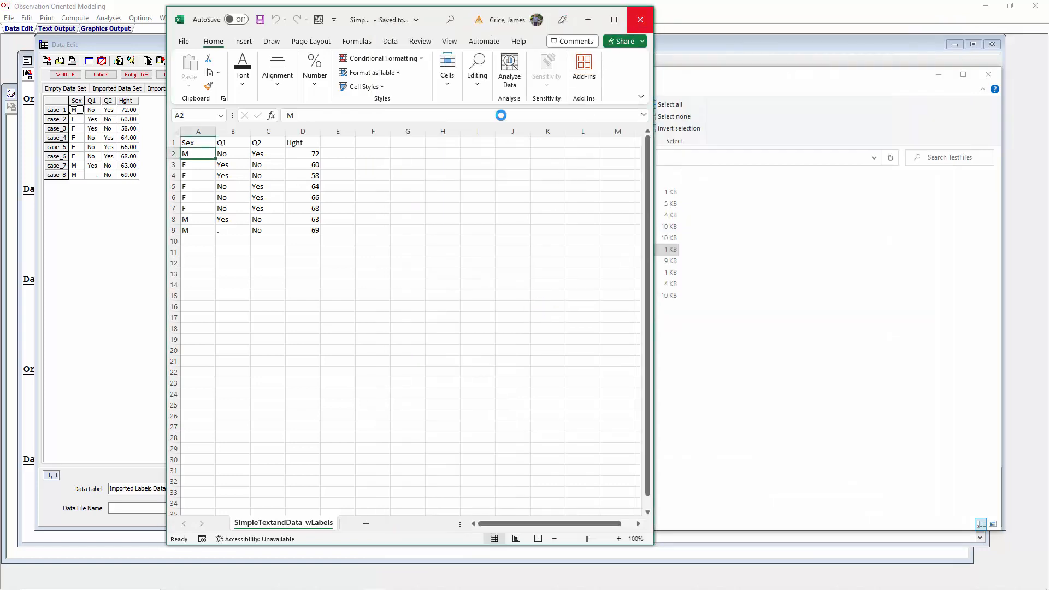
left_click(638, 24)
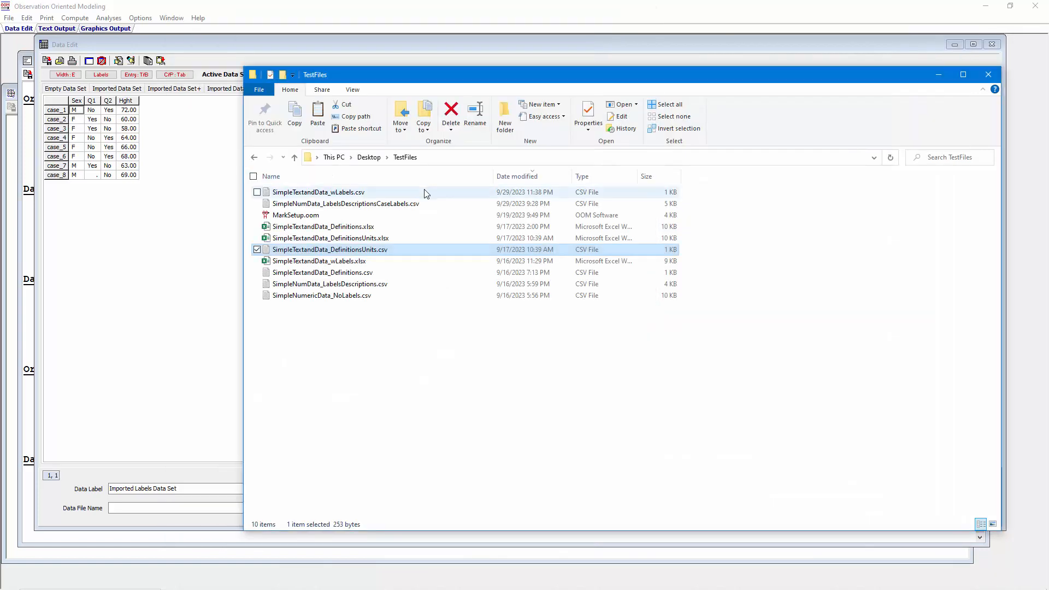
Switch to Observation Oriented Modeling and import CSV ordering information from SimpleTextandData_DefinitionsUnits.csv with ordering descriptions included, not integrated with the active data set
left_click(192, 11)
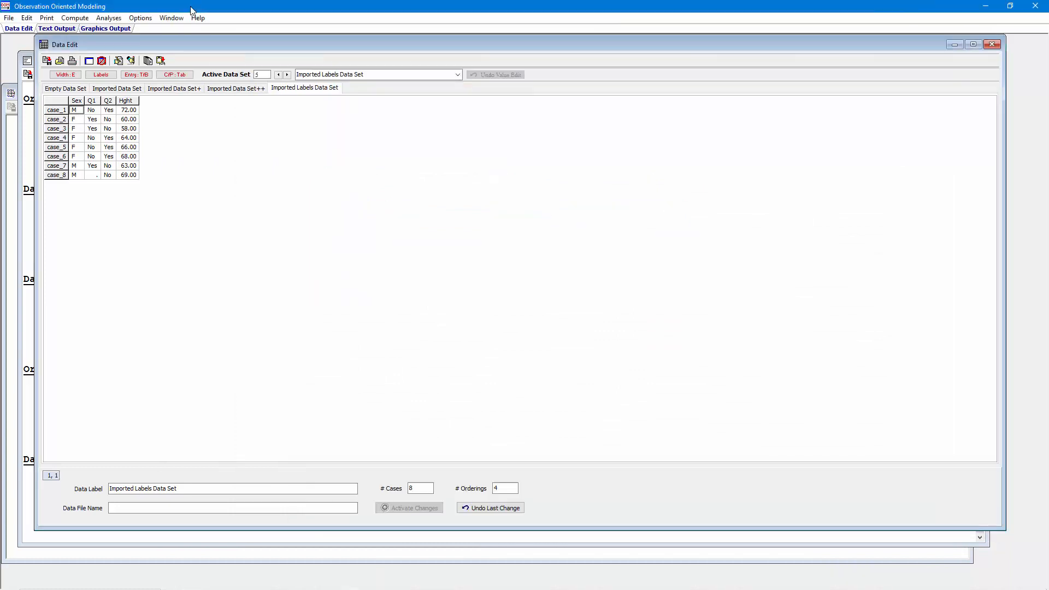
left_click(8, 19)
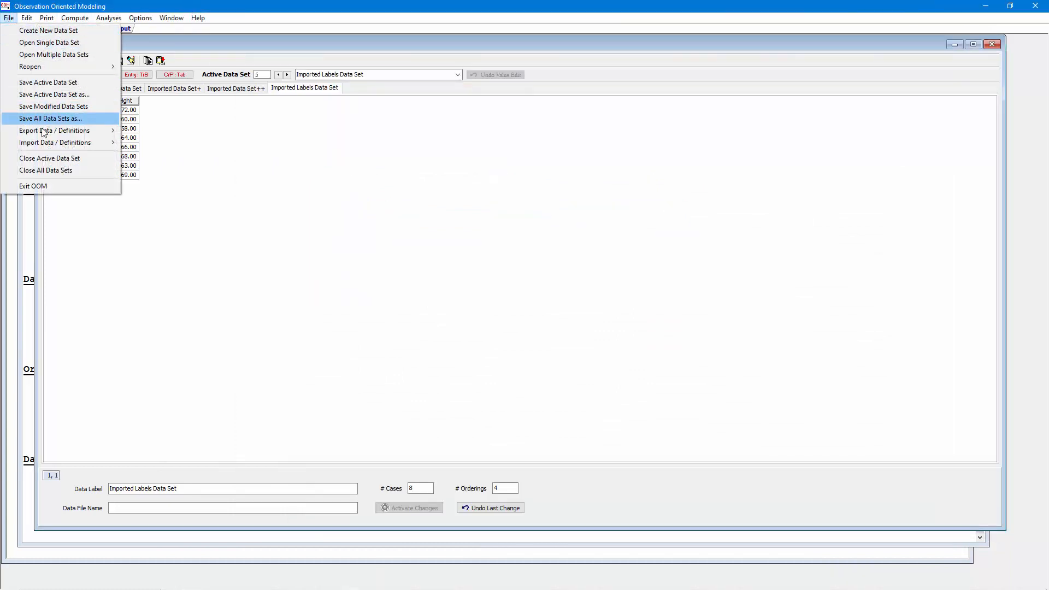
mouse_move(54, 144)
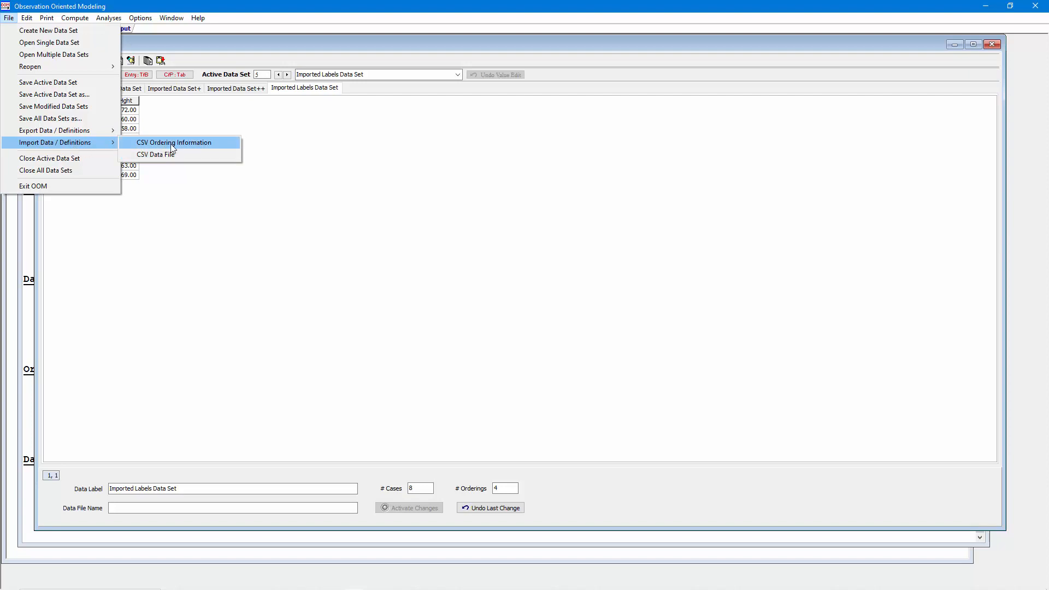
left_click(198, 143)
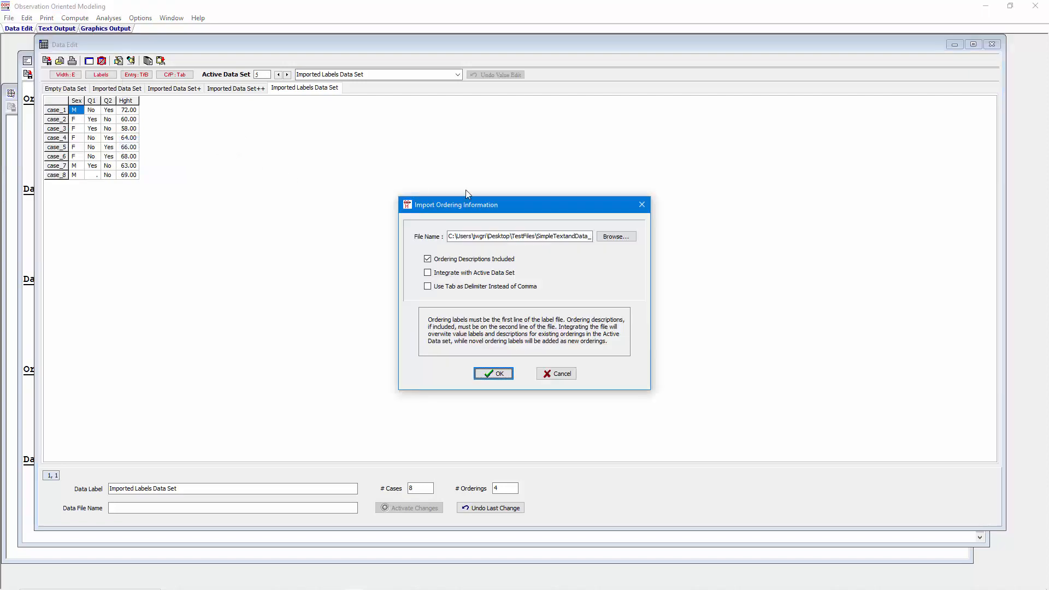
left_click(616, 236)
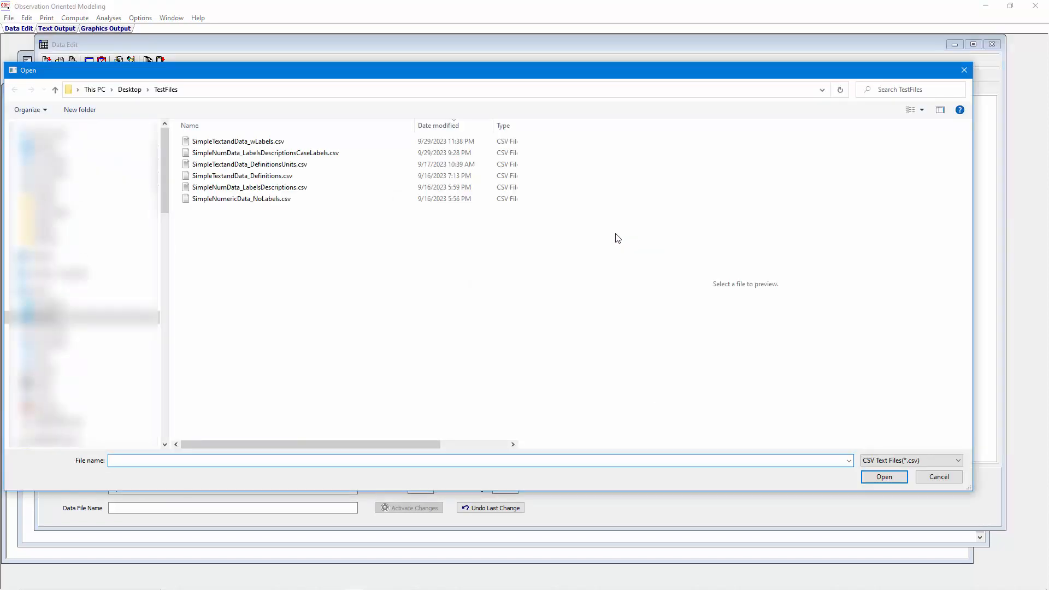
left_click(279, 165)
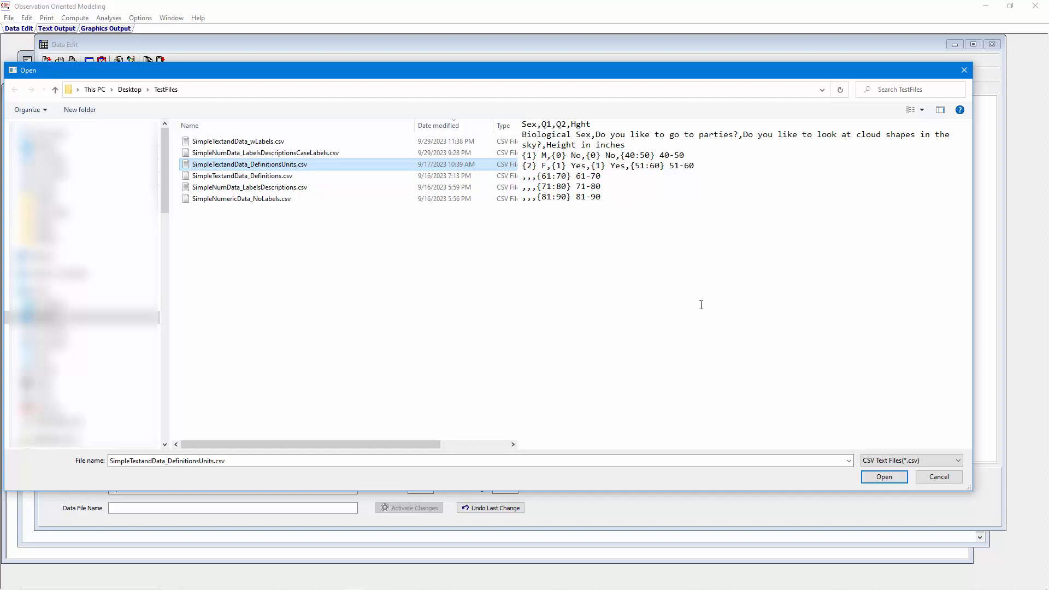
left_click(884, 476)
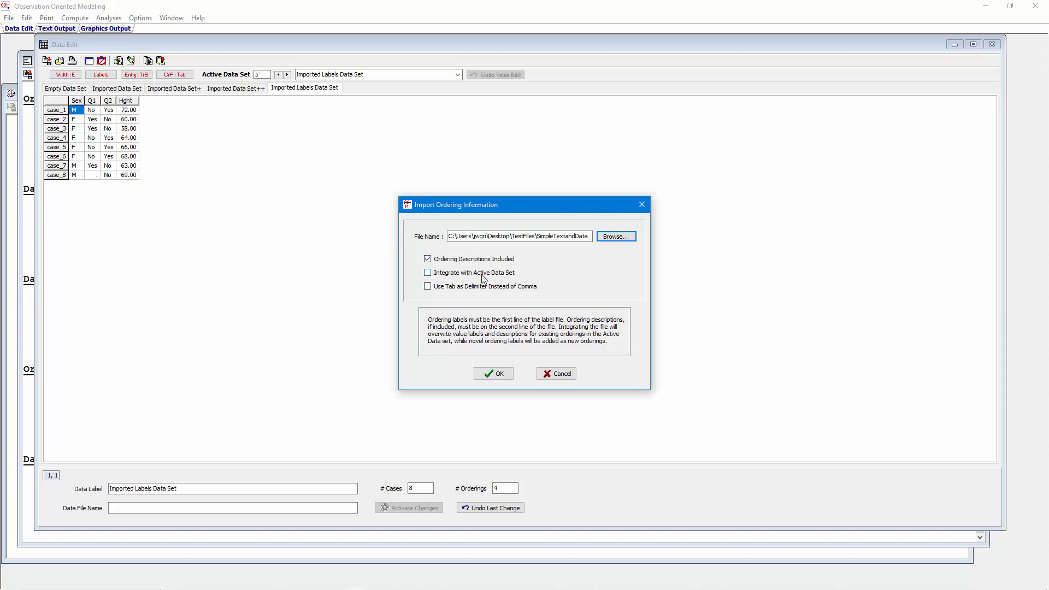
left_click(496, 375)
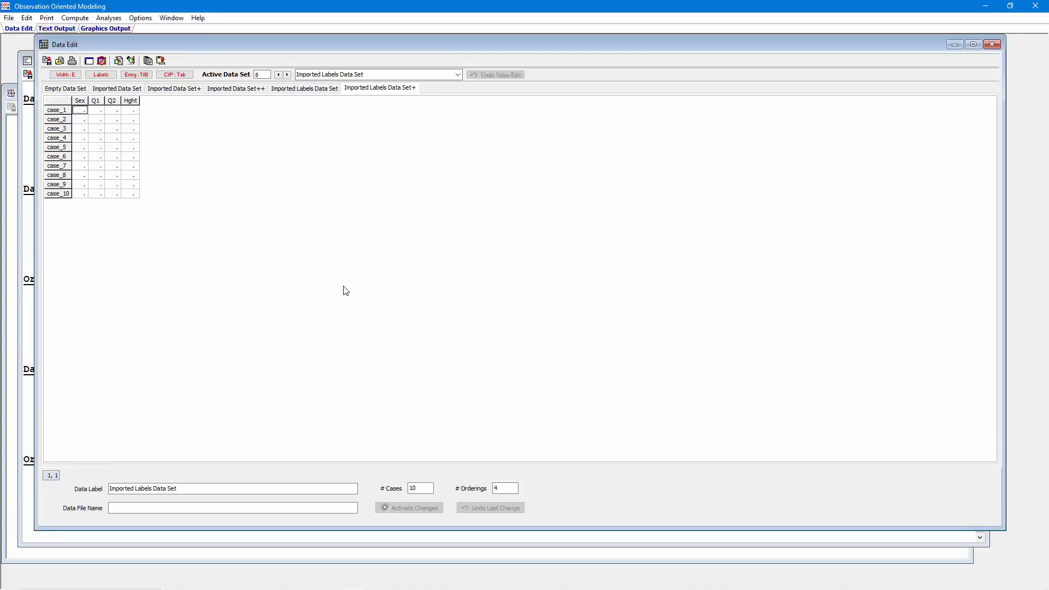
Open the ordering definitions of the imported data set and review the units for Sex, Q1, Q2 and Hght
left_click(119, 61)
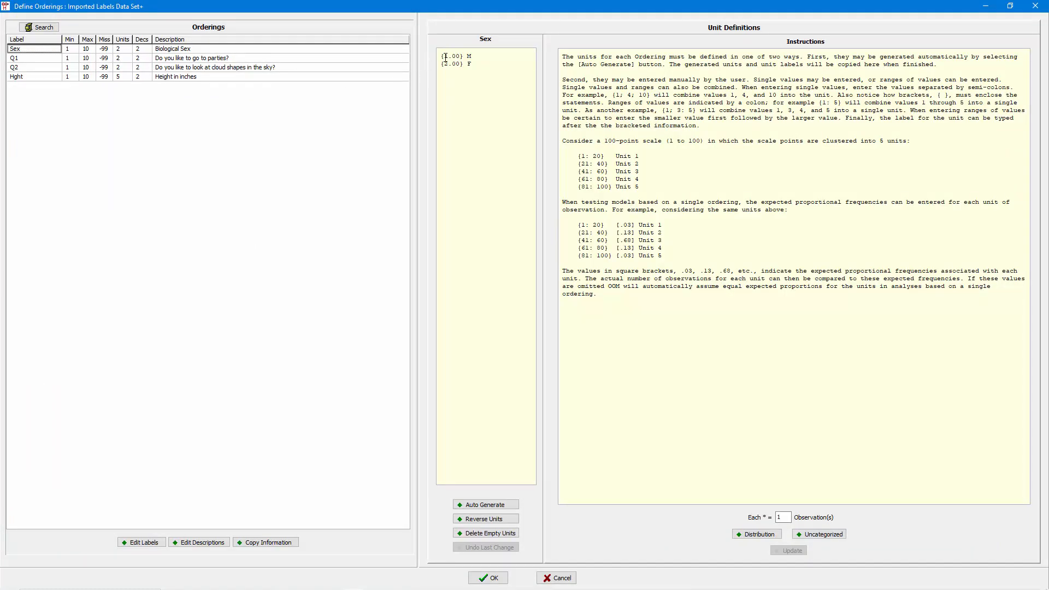
left_click(32, 59)
left_click(50, 67)
left_click(49, 78)
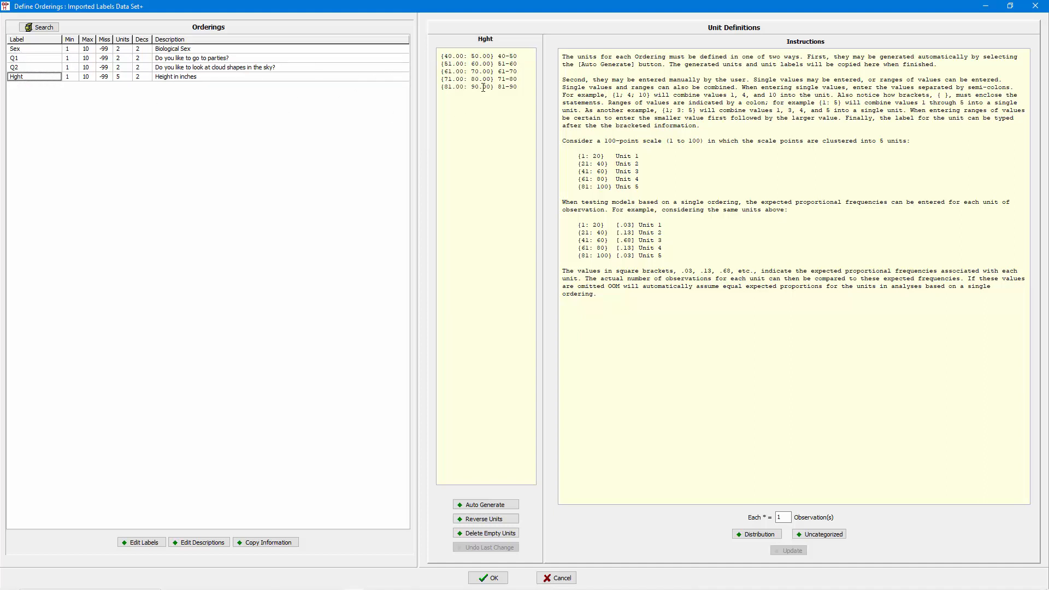
left_click(490, 578)
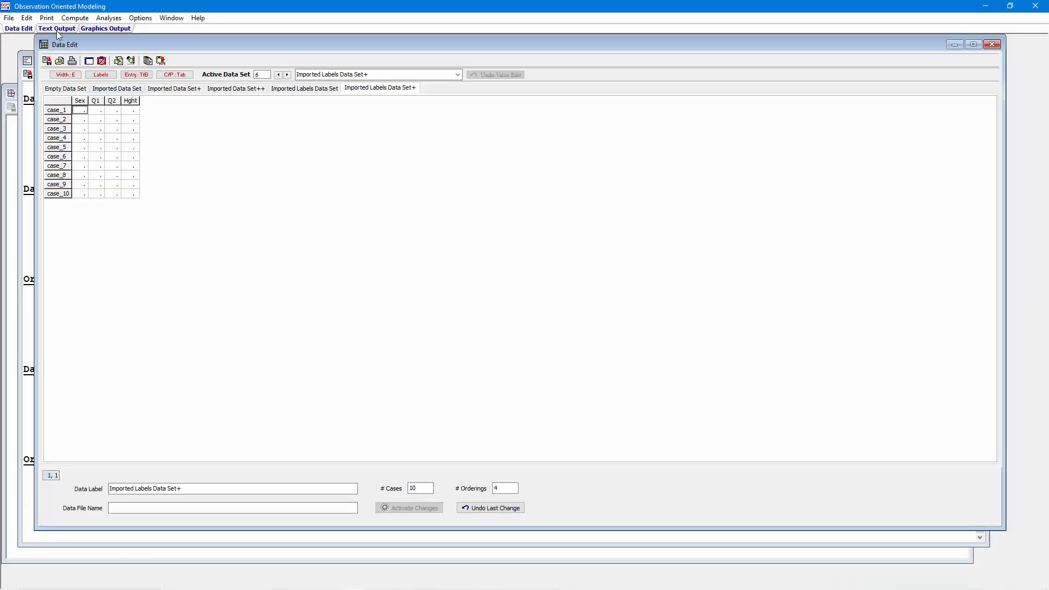
Import the CSV data file SimpleTextandData_wLabels.csv with labels in the first line, integrating it with the active data set
left_click(8, 17)
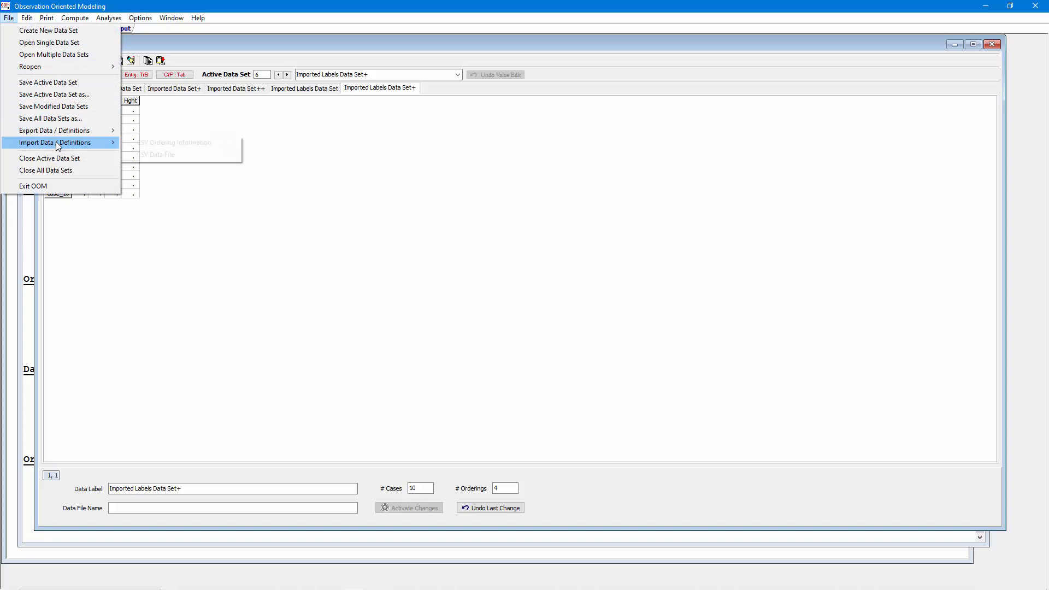
mouse_move(82, 143)
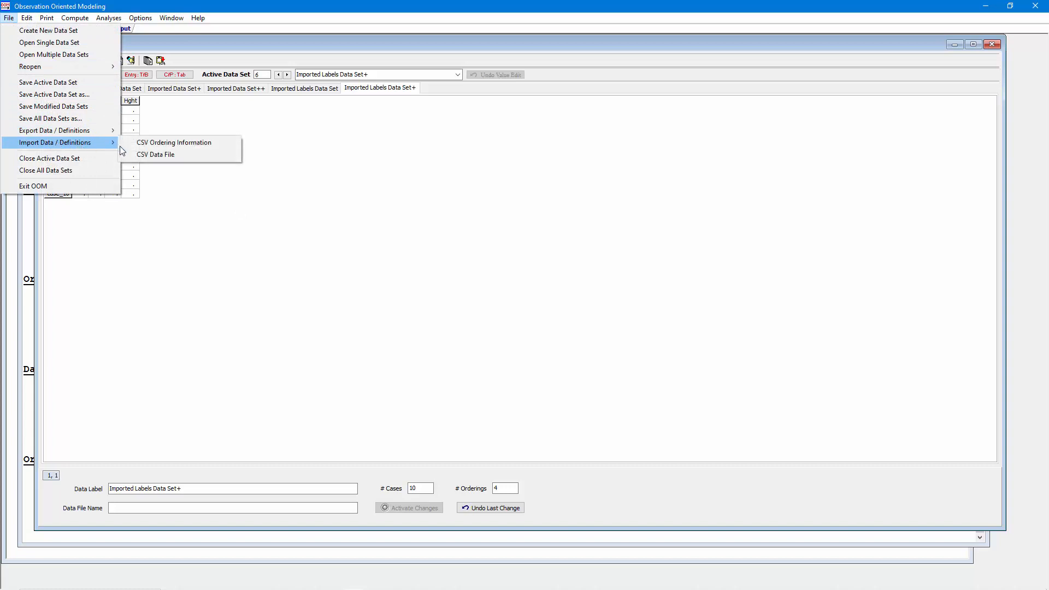
left_click(157, 154)
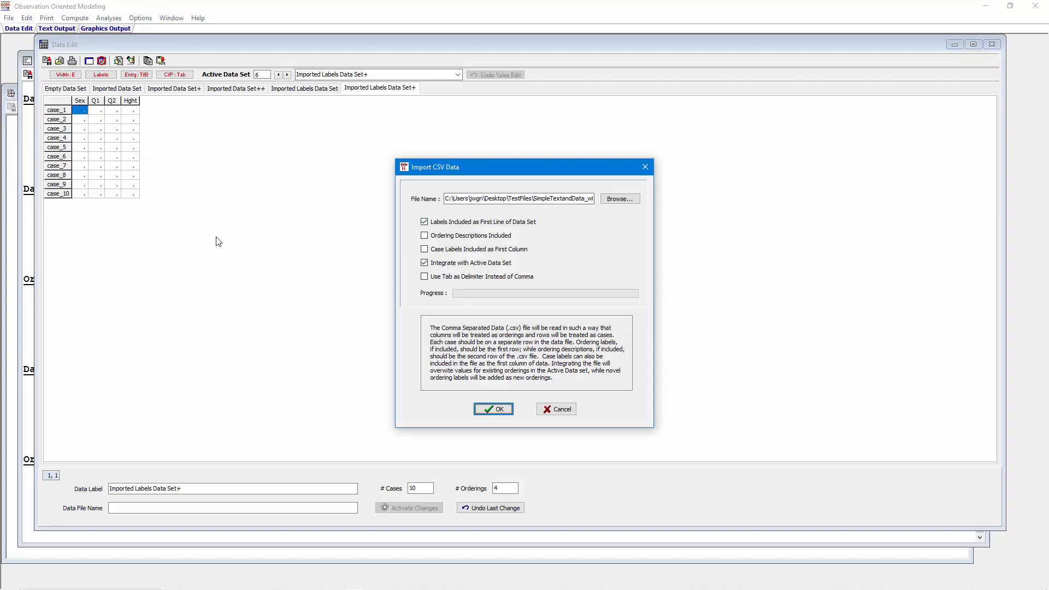
left_click(488, 410)
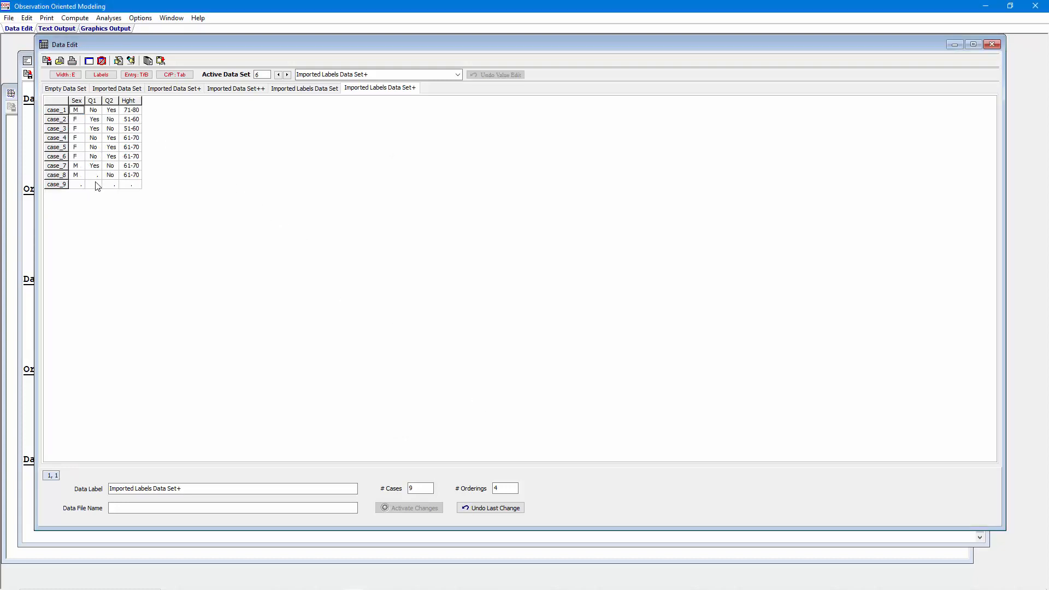
Set the number of cases in the imported labels data set to 8 and check the numeric values before restoring the label display
left_click(416, 489)
left_click_drag(416, 492, 401, 491)
type("8")
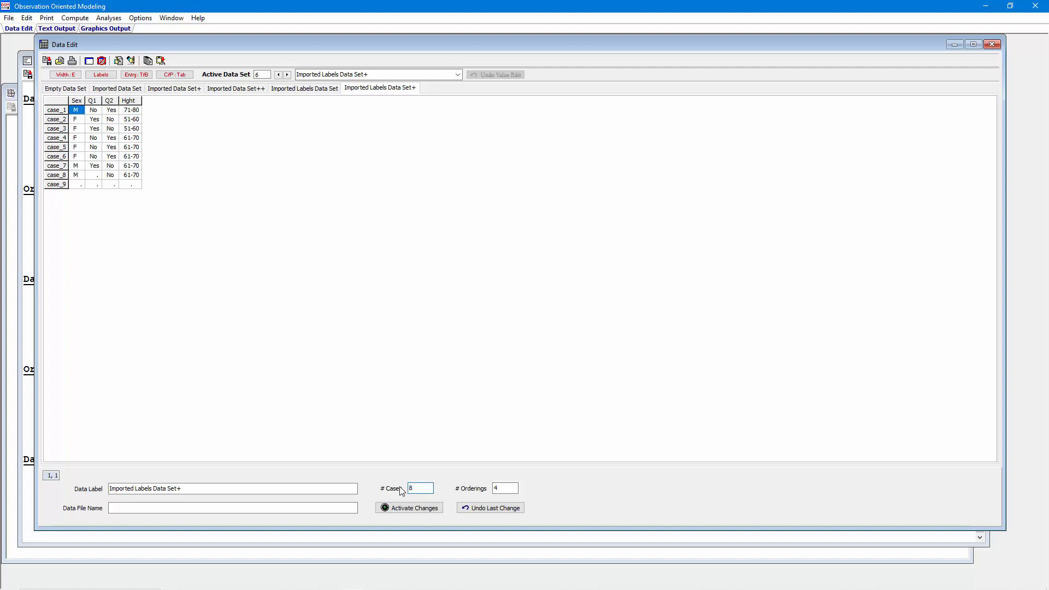
key("Return")
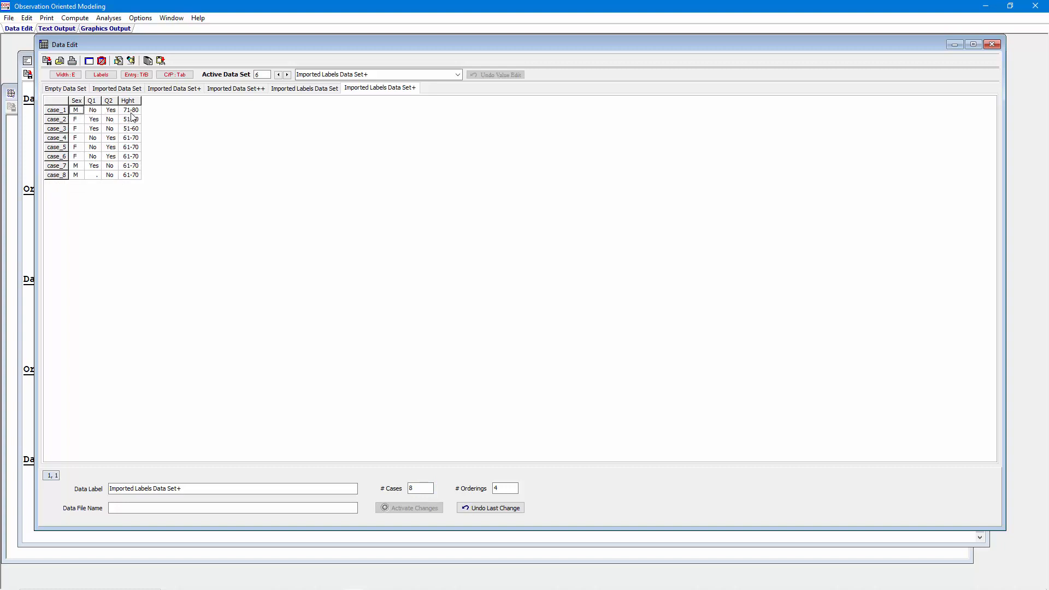
left_click(103, 76)
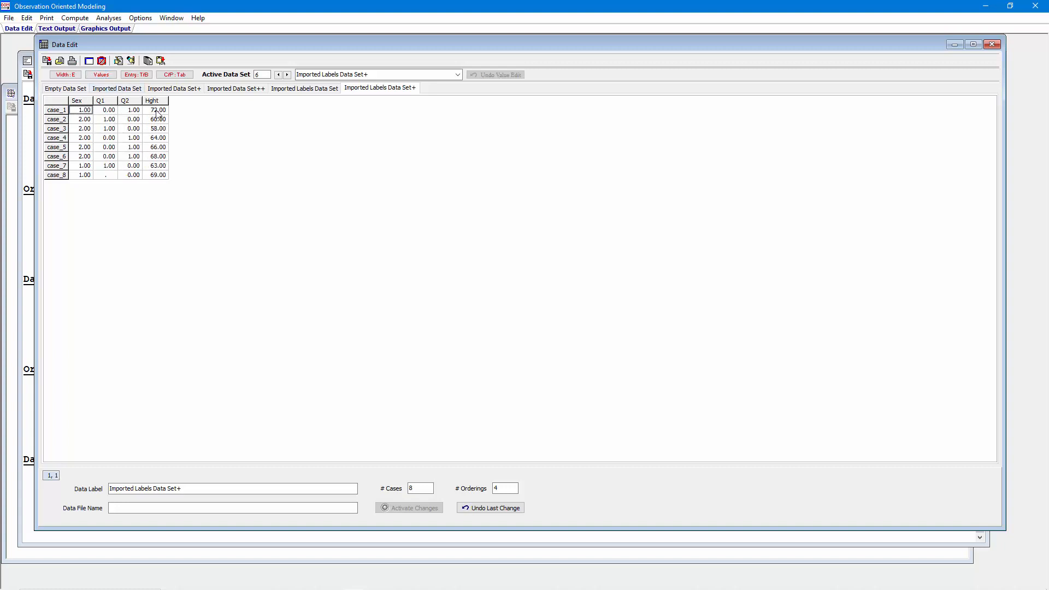
left_click(109, 77)
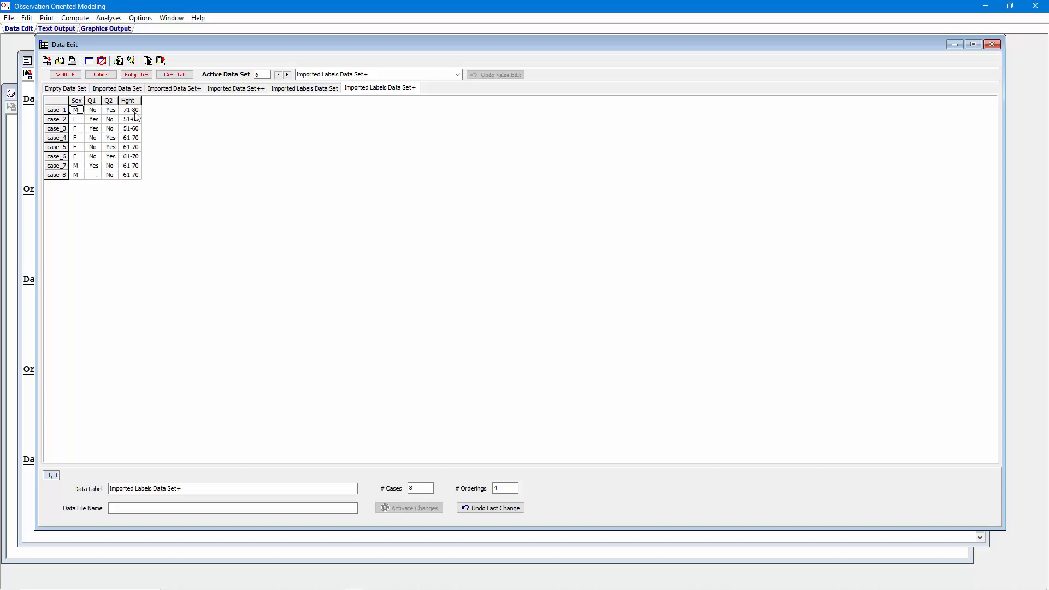
Open the ordering definitions, examine the observation distributions for Sex, Q1 and Hght, and accept the definitions
left_click(118, 62)
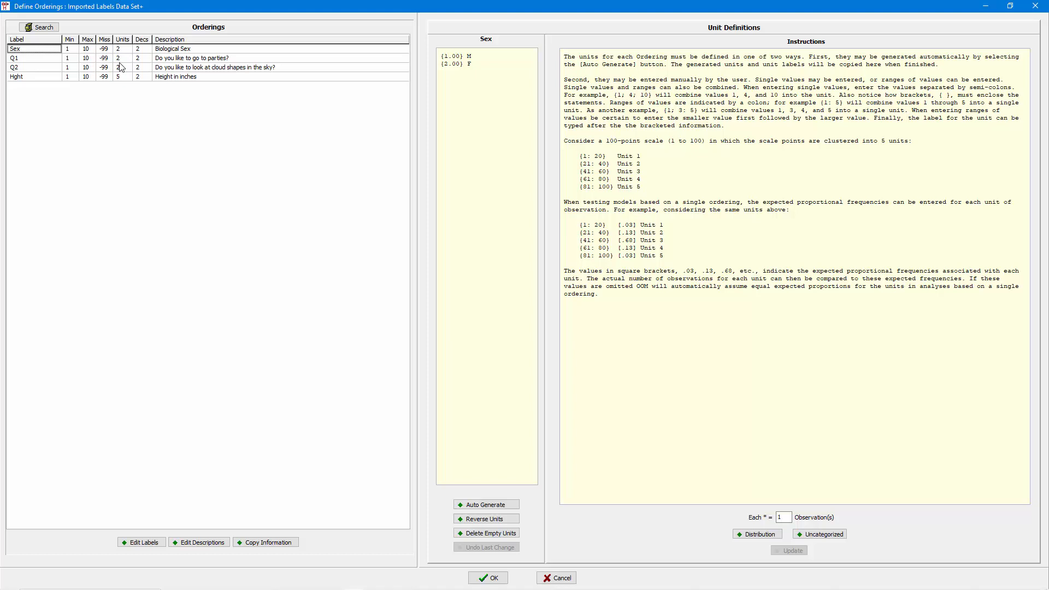
left_click(756, 536)
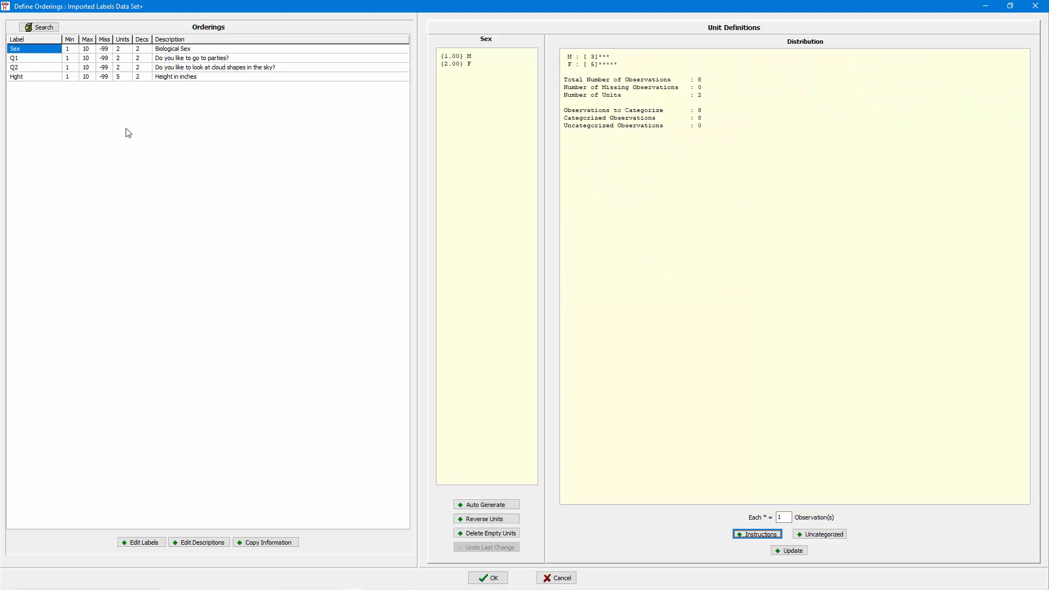
left_click(45, 61)
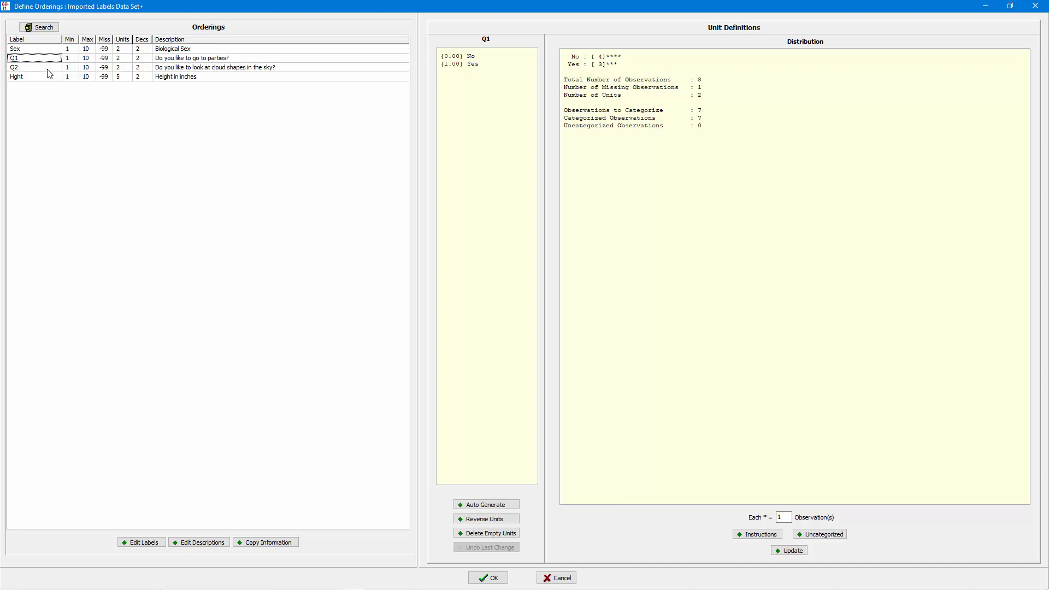
left_click(48, 78)
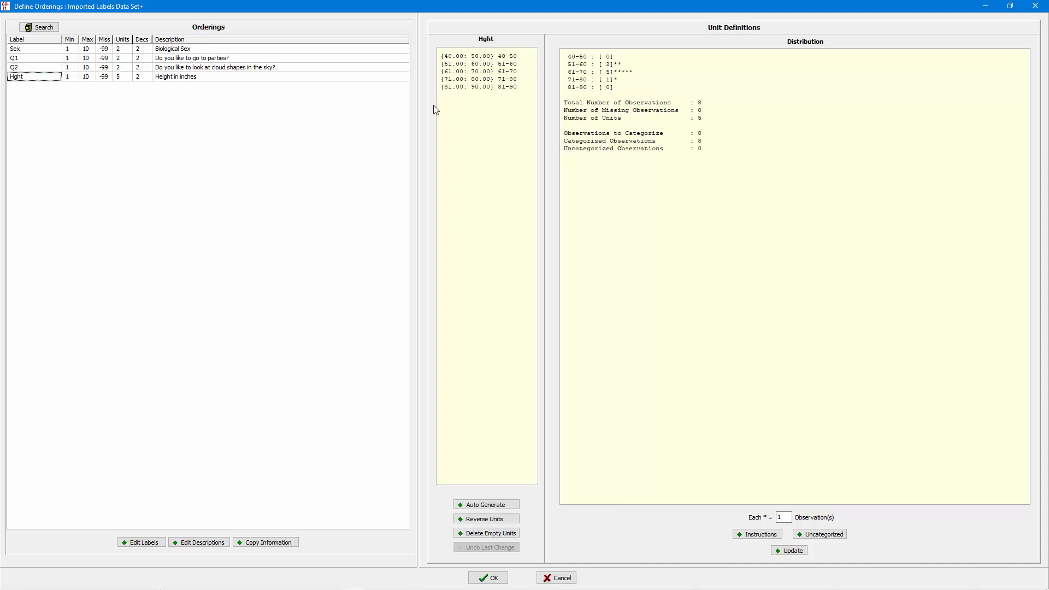
left_click_drag(621, 95, 567, 61)
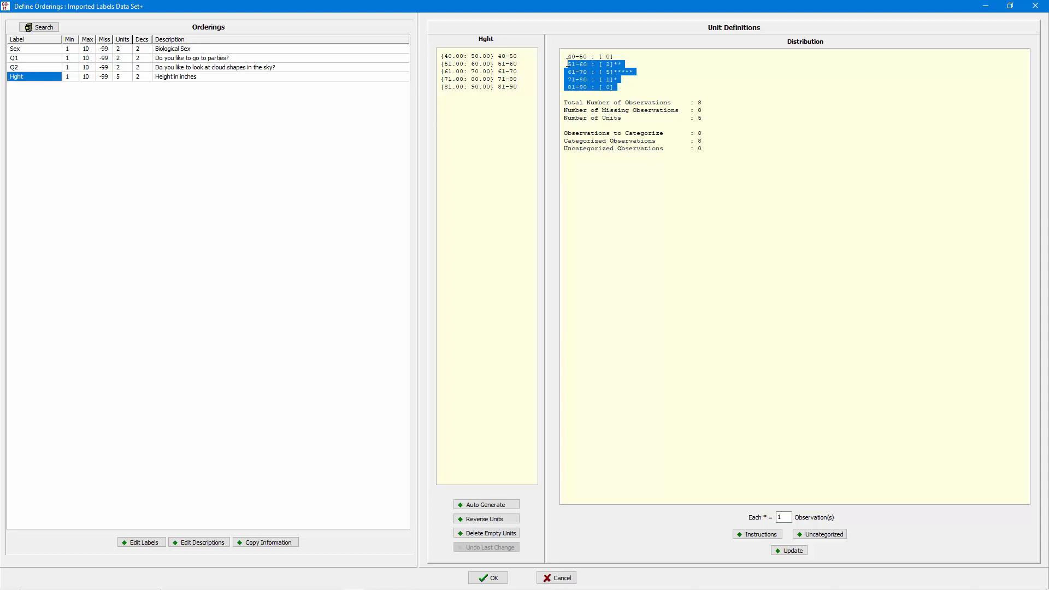
left_click(644, 81)
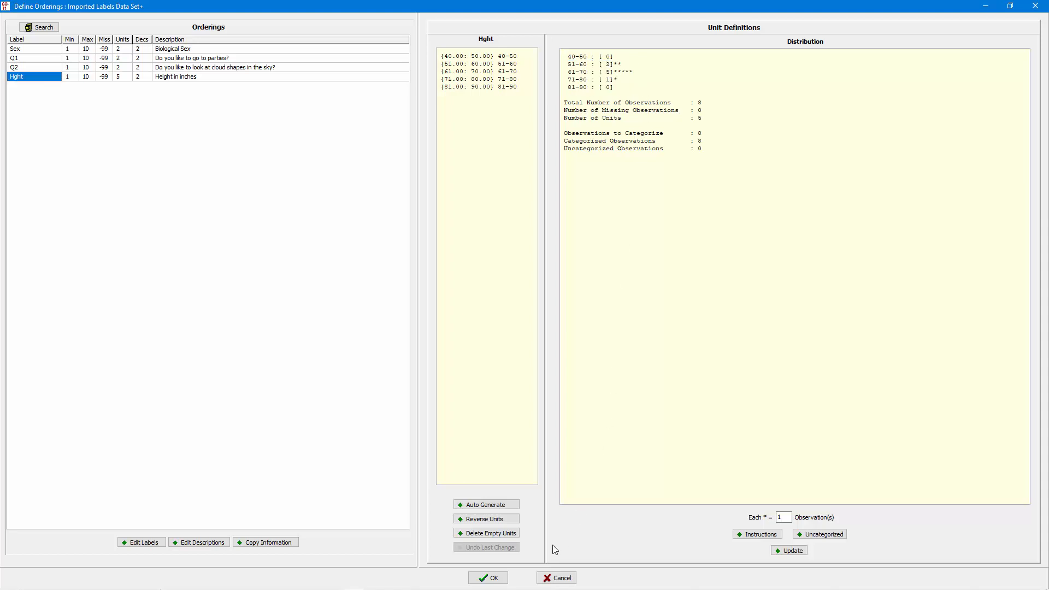
left_click(489, 577)
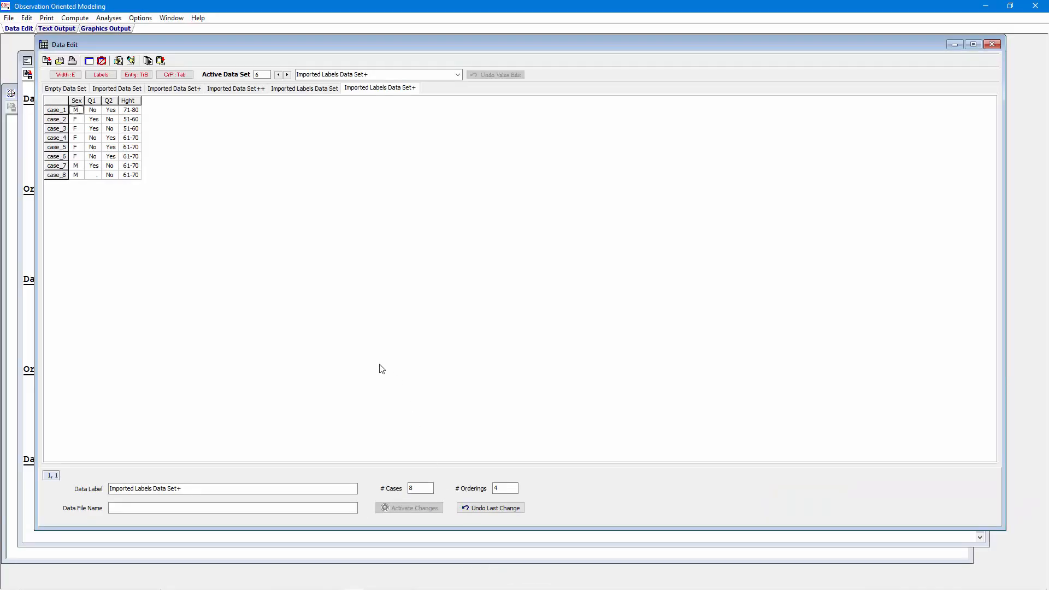